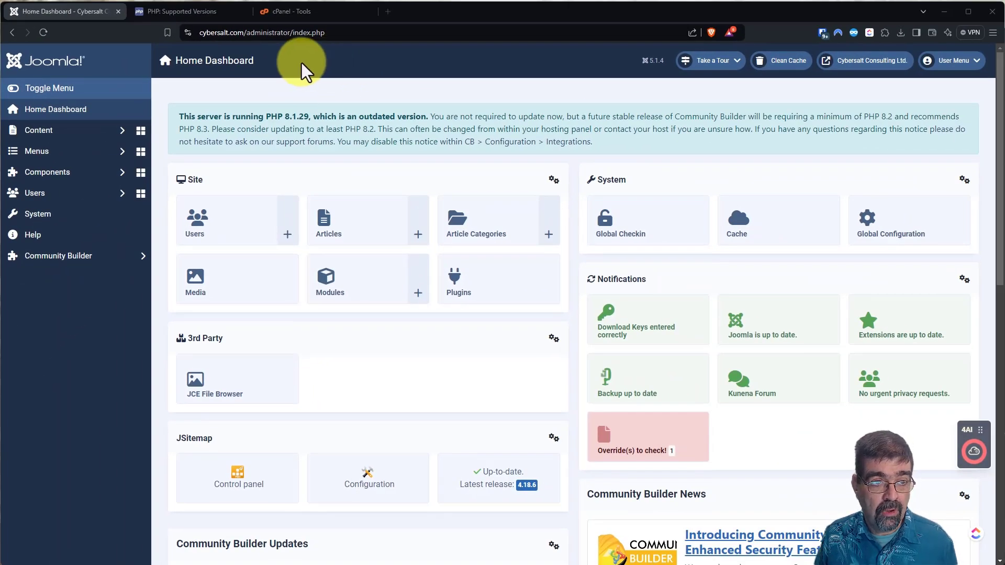
pyautogui.click(172, 10)
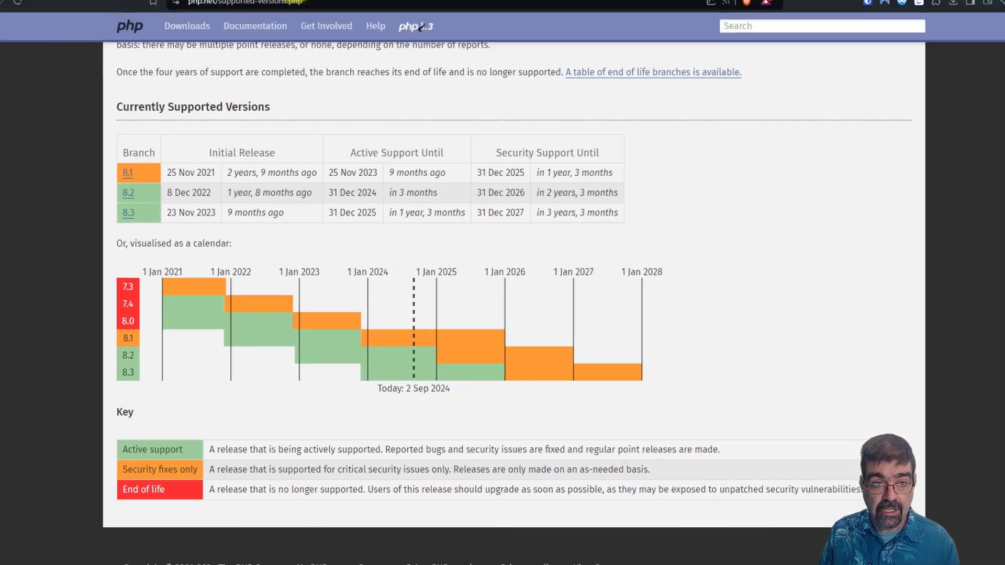
# Step: Return to the cPanel Tools overview for the cybersalt.com hosting account
pyautogui.click(297, 11)
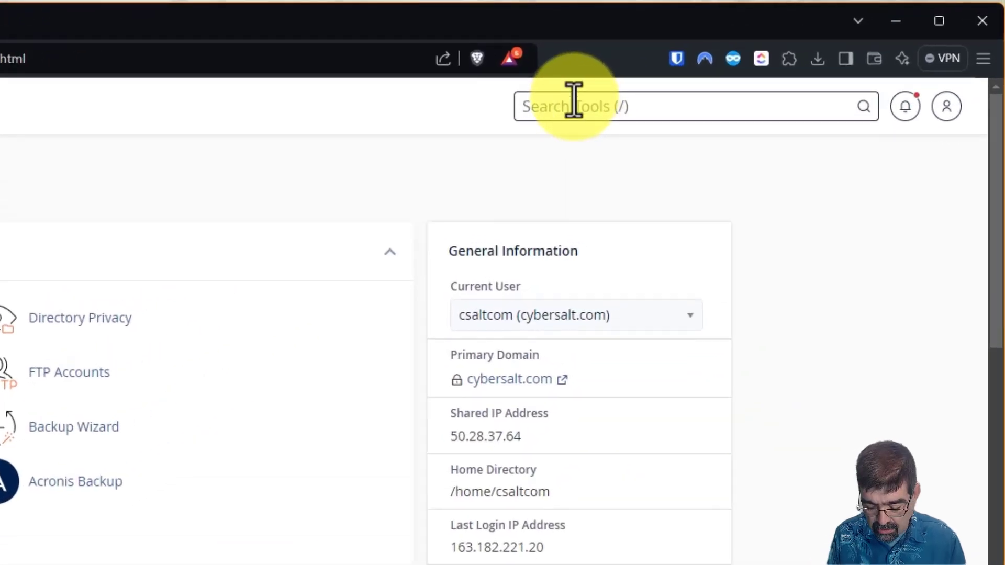
pyautogui.write('php')
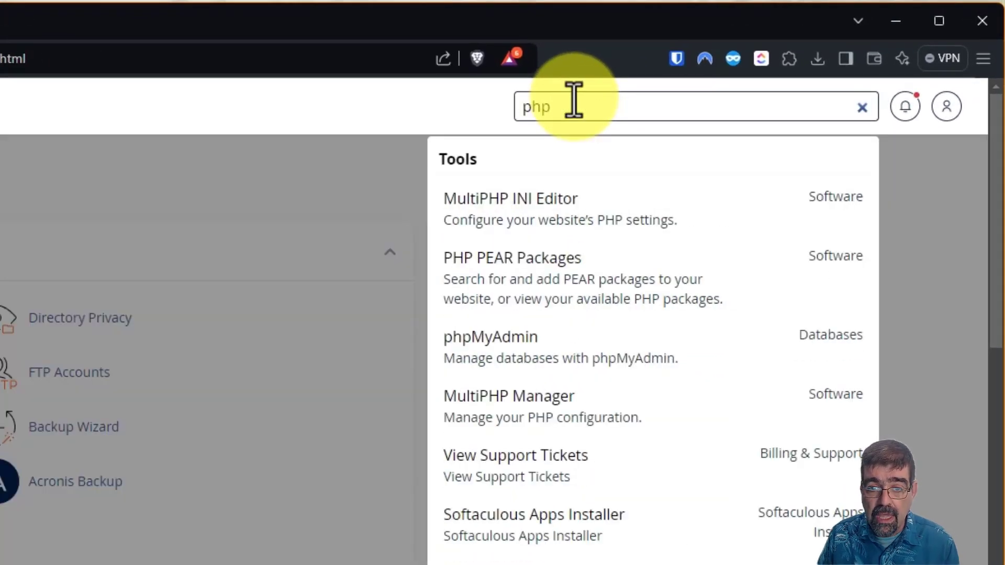
# Step: In MultiPHP Manager, apply PHP 8.2 (ea-php82) to the cybersalt.com domain
pyautogui.click(495, 416)
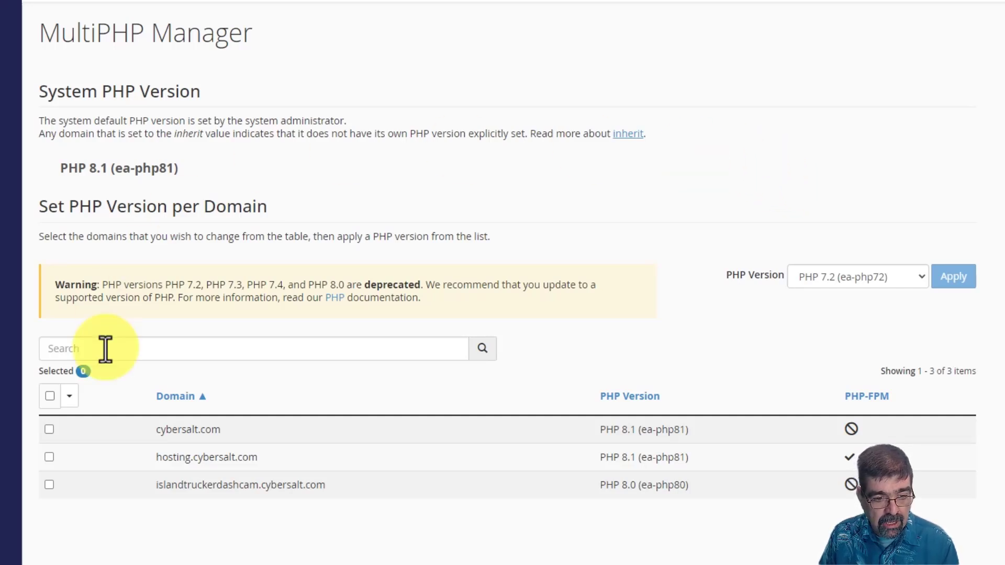
pyautogui.click(49, 429)
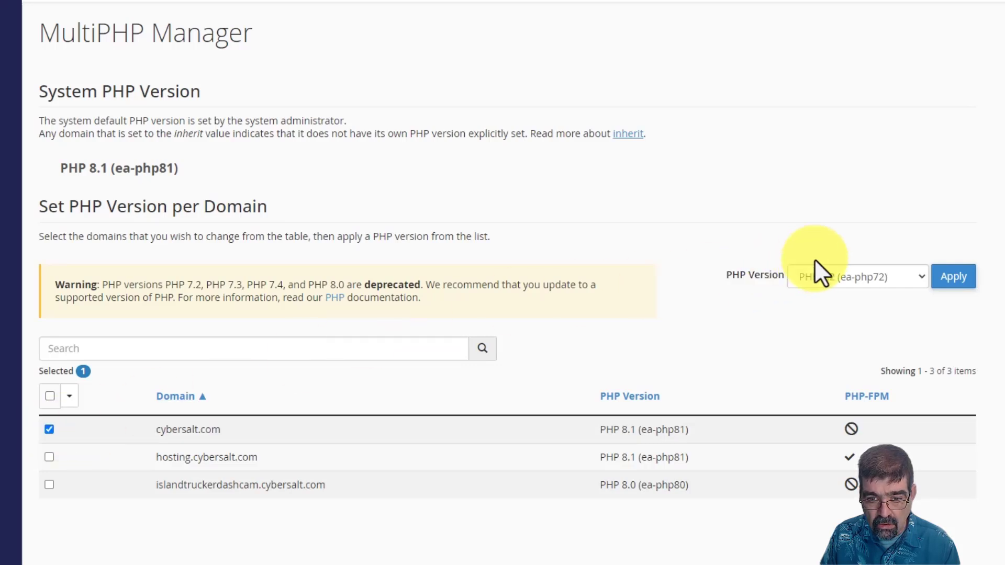
pyautogui.click(852, 268)
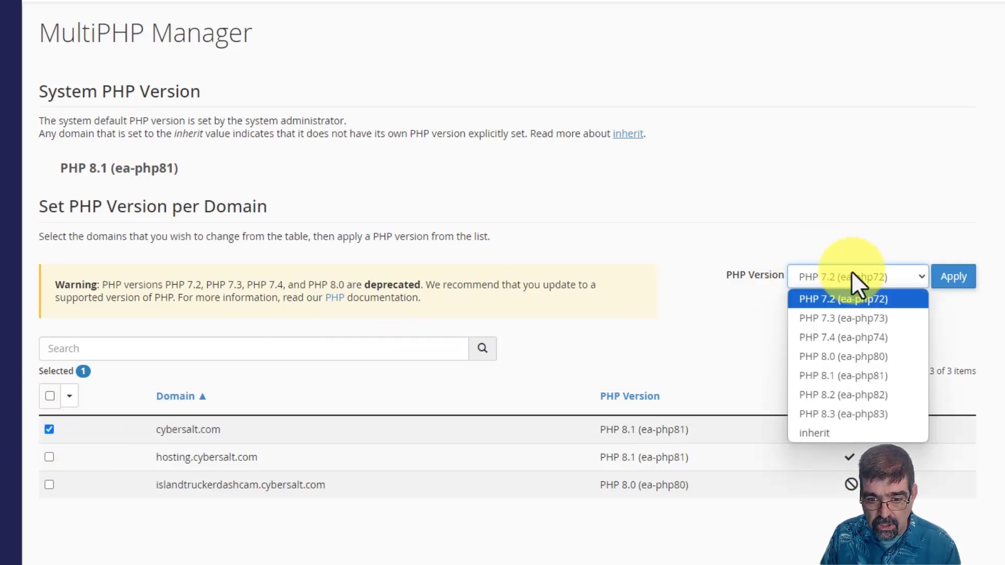
pyautogui.click(844, 395)
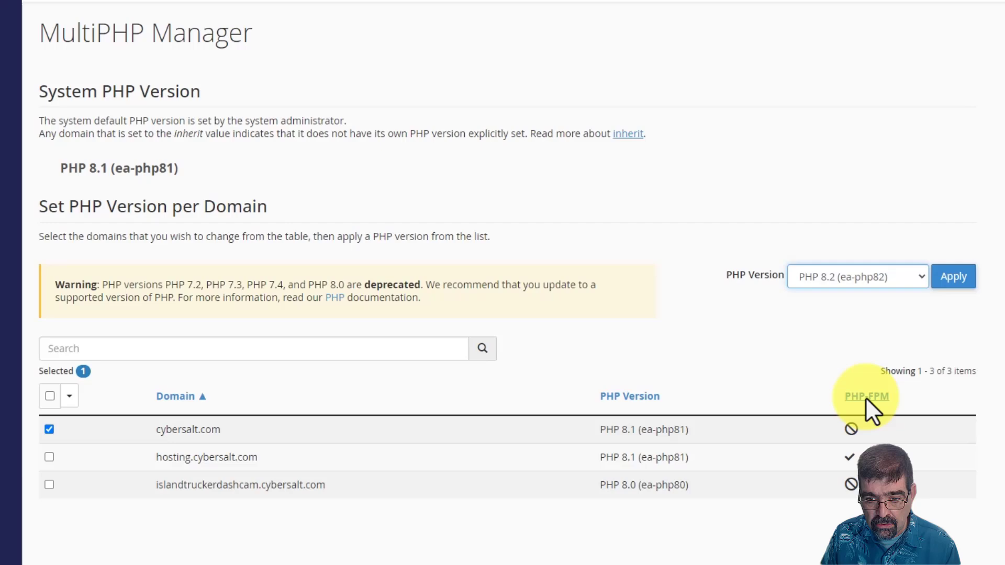
pyautogui.click(954, 277)
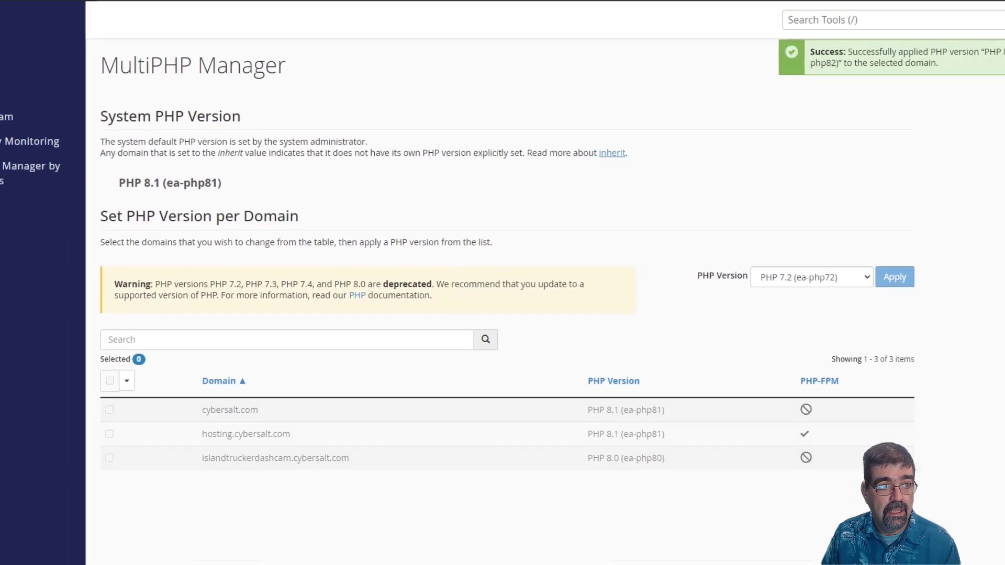
# Step: Reload the Joomla dashboard, check System Information for PHP 8.2.22, then launch the live Cybersalt site
pyautogui.click(71, 12)
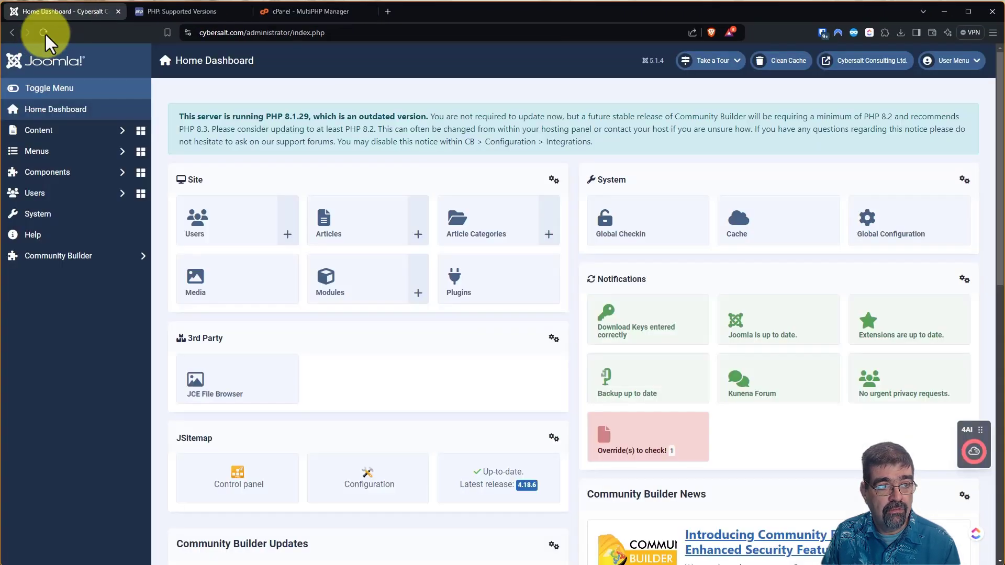
pyautogui.click(45, 33)
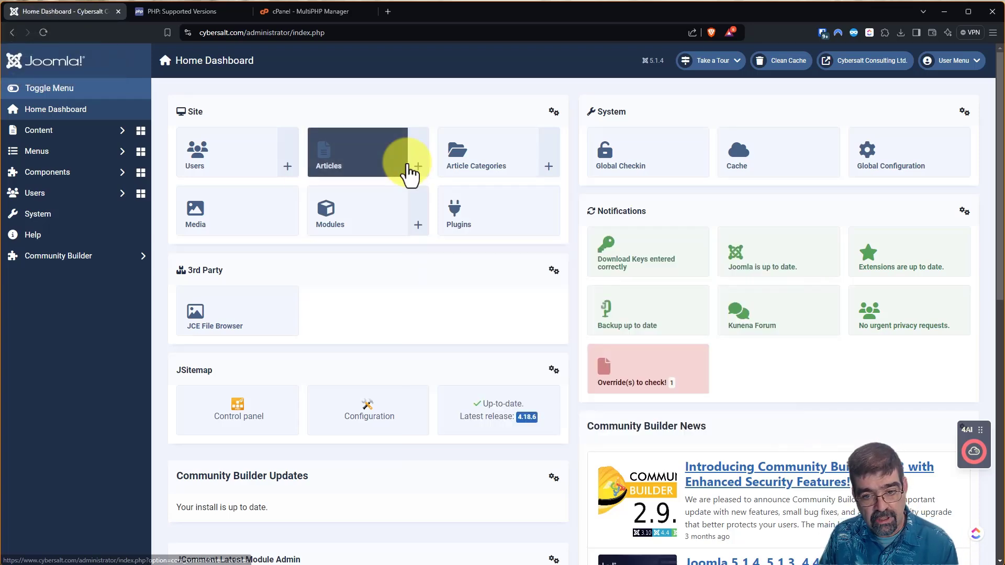
pyautogui.click(37, 214)
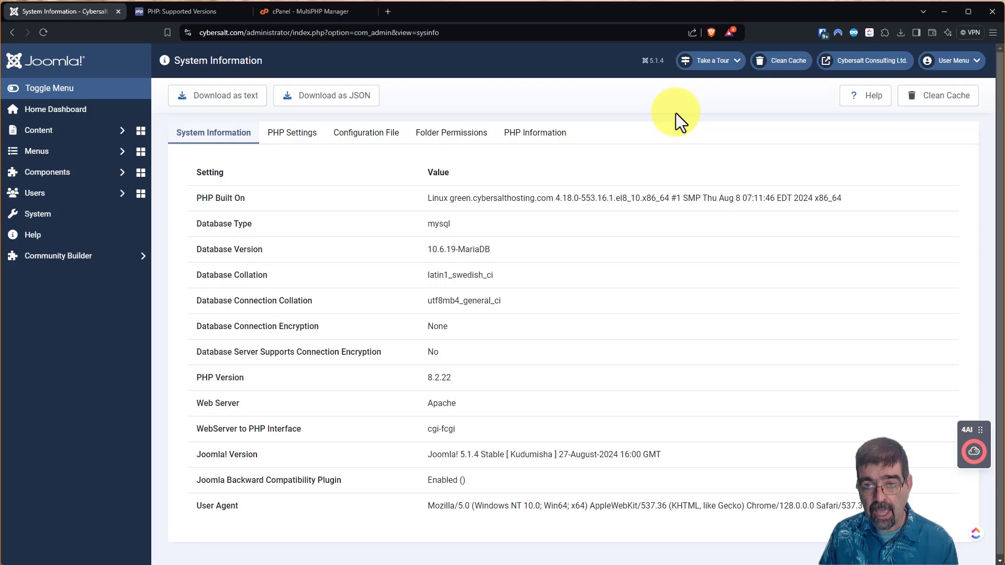
pyautogui.click(855, 65)
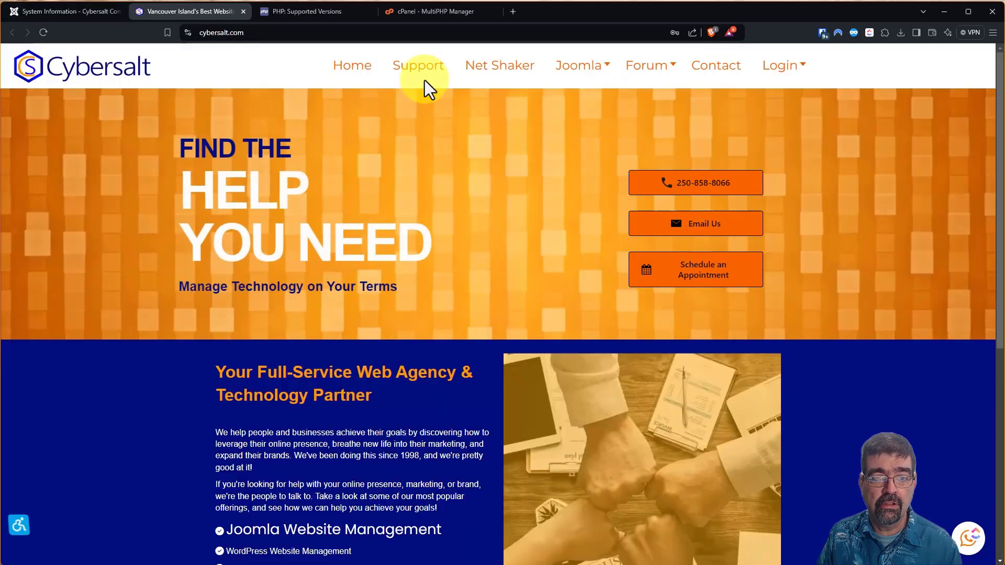
# Step: Navigate to the Support page on the live Cybersalt site
pyautogui.click(418, 65)
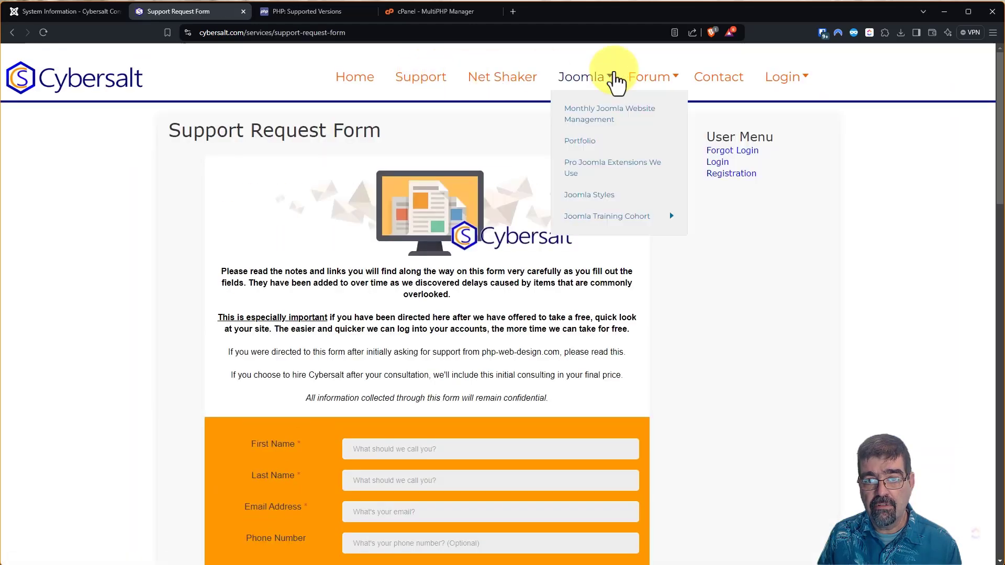